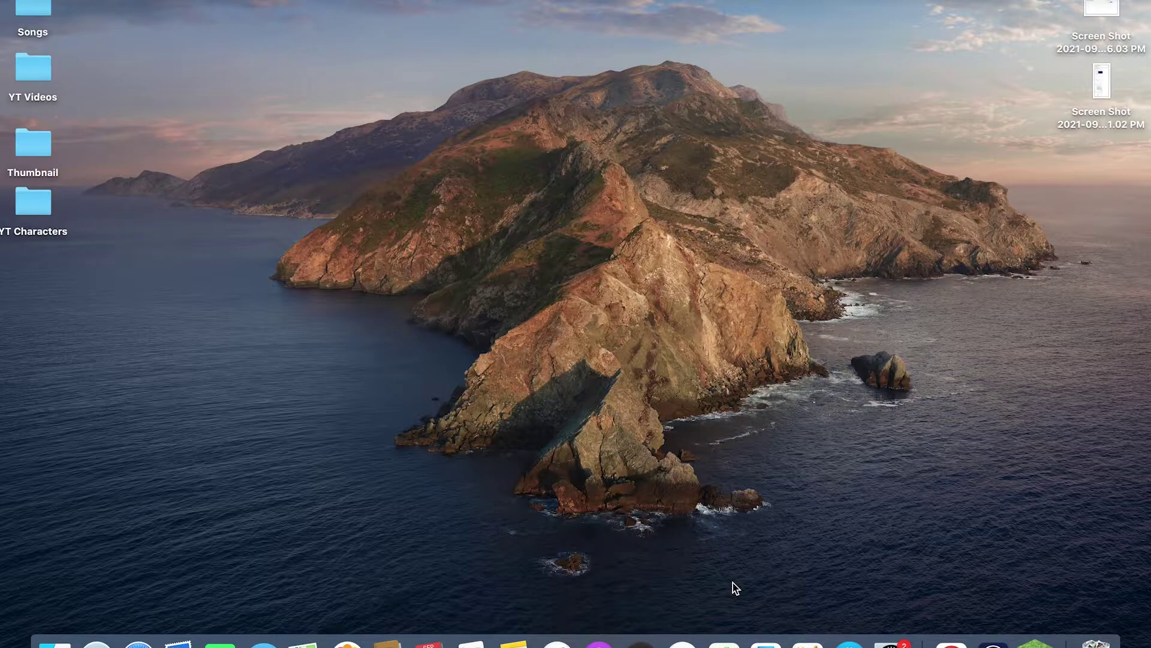
Open System Preferences from the Dock to check Screen Recording permissions
click(891, 642)
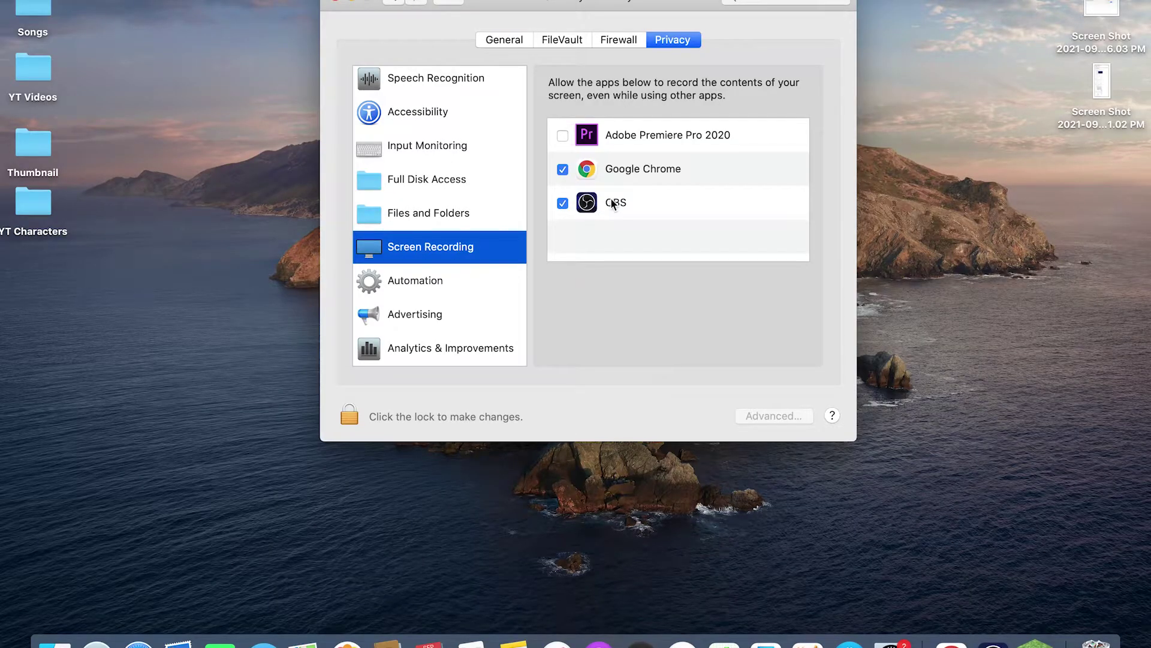
Quit System Preferences with Cmd+Q once OBS is confirmed as allowed to record the screen
key(super+q)
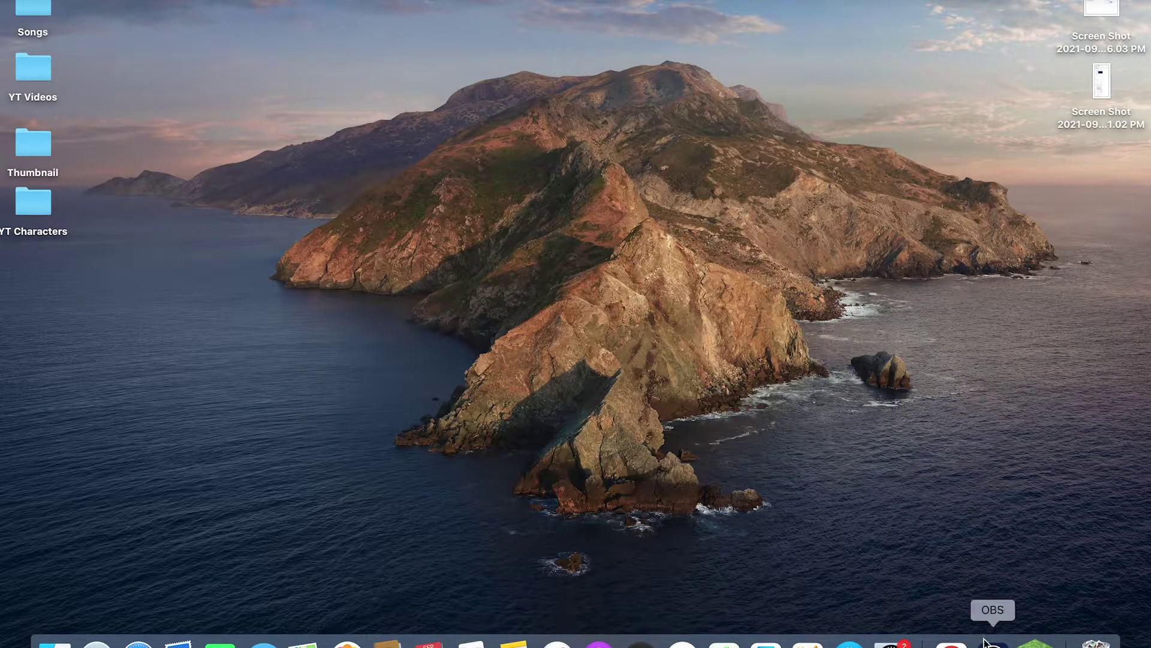
Bring up OBS and launch Minecraft Java Edition 1.17.1 from its launcher
click(993, 642)
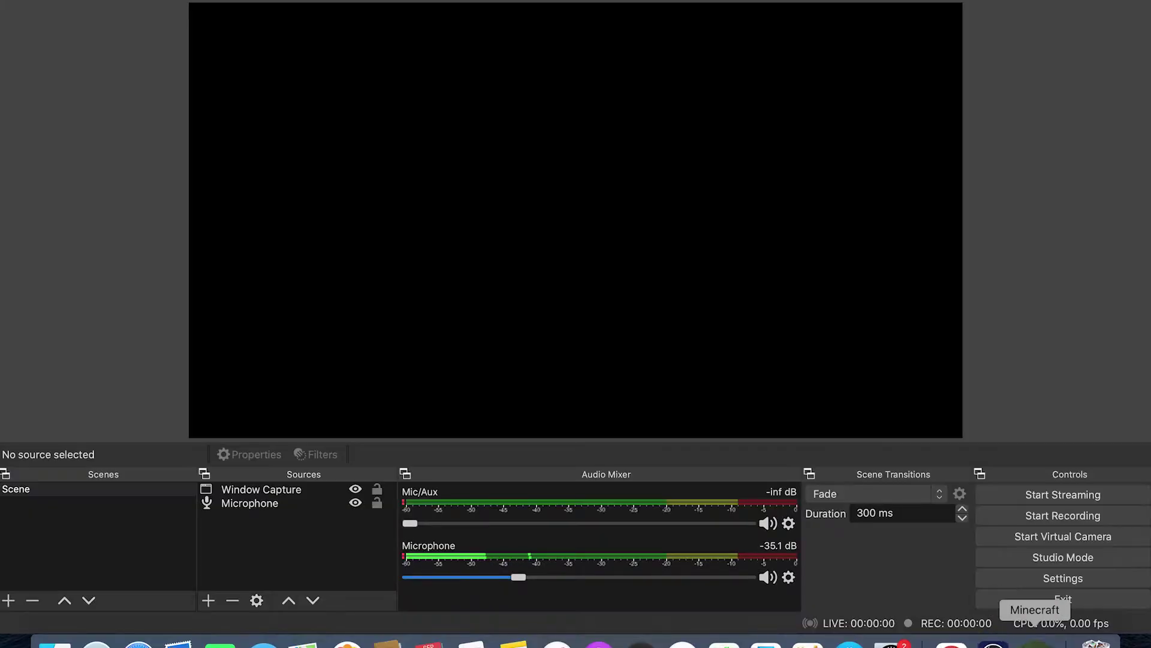
click(1035, 641)
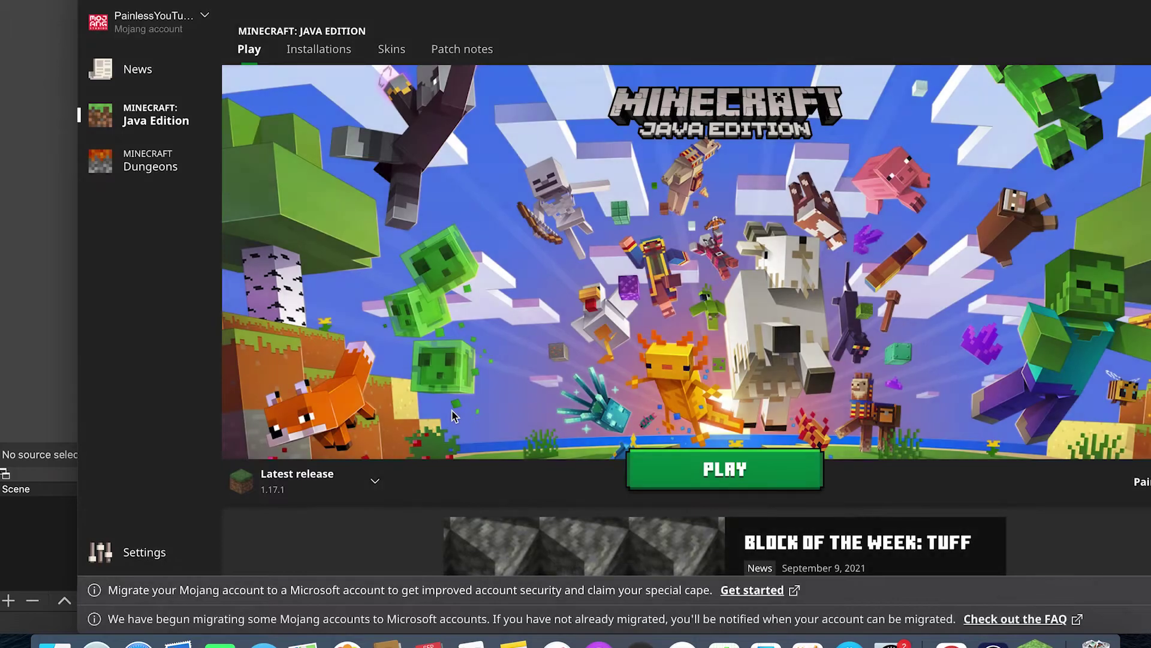
click(751, 472)
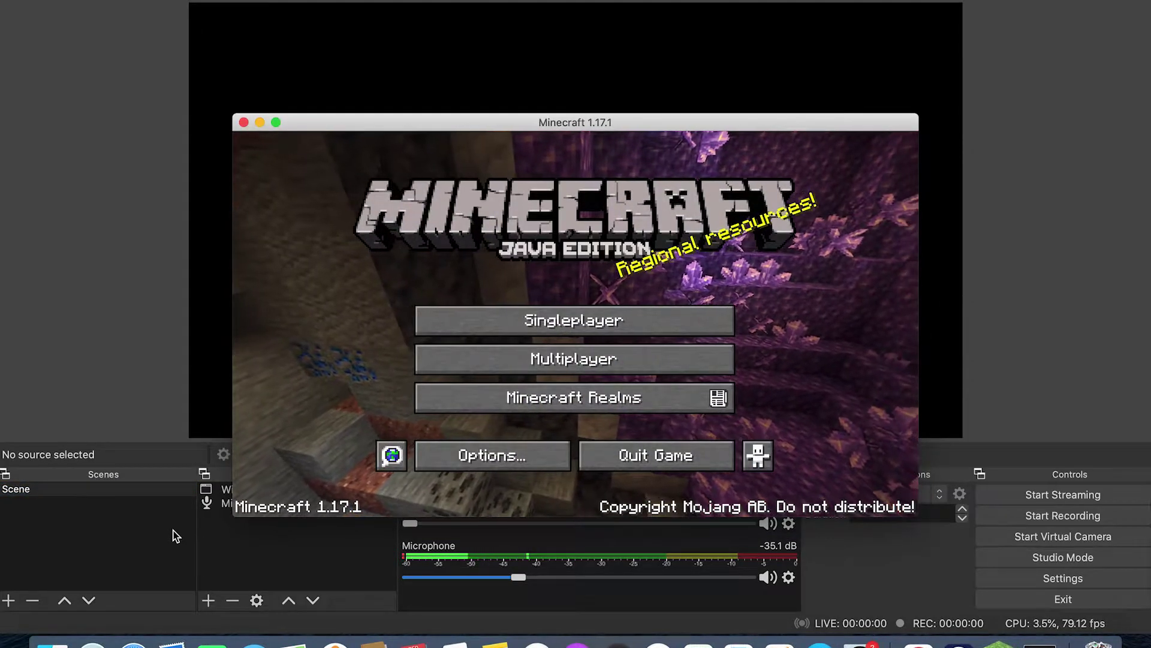
Switch between OBS and the running Minecraft window, ending with OBS in front
click(71, 239)
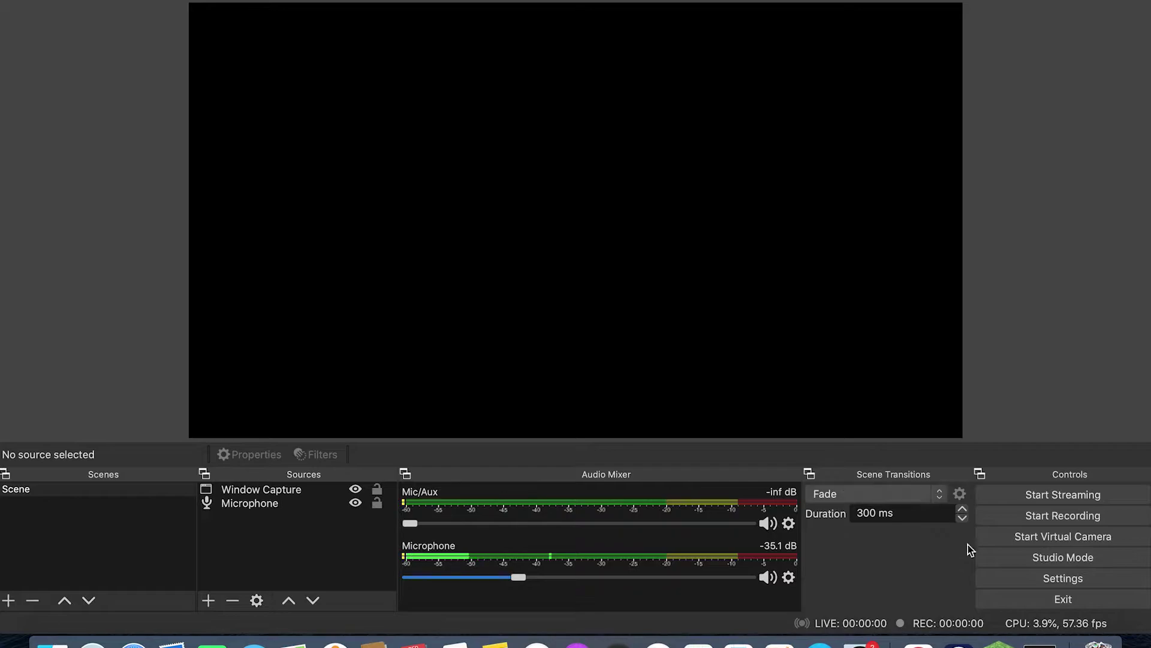
click(1039, 643)
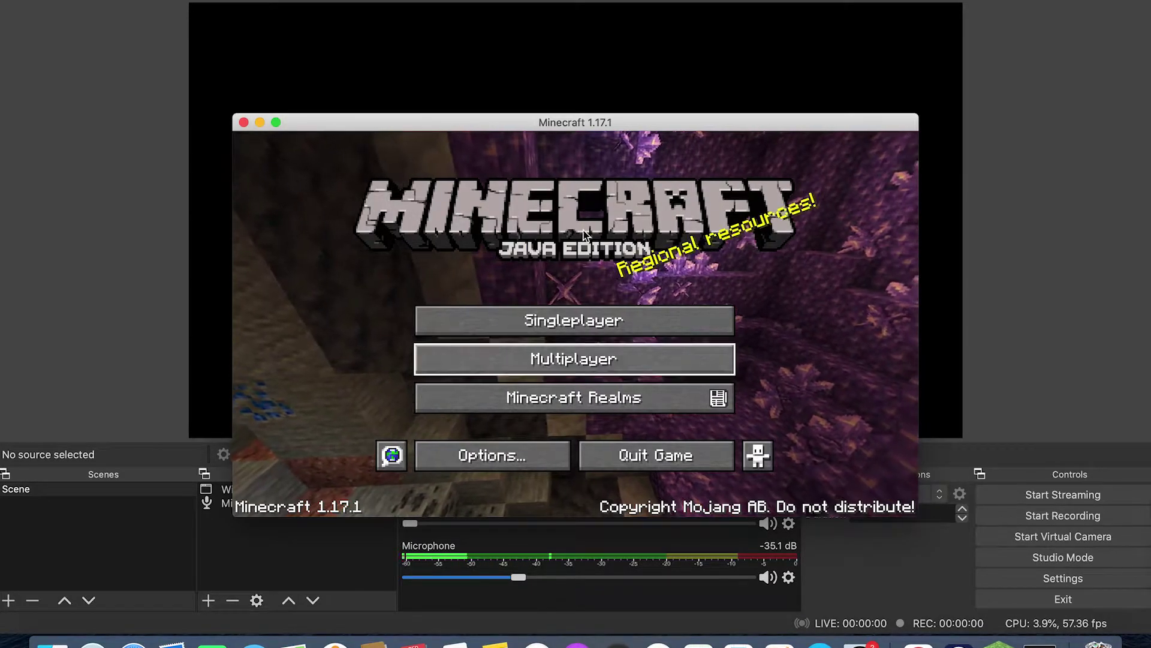
click(48, 5)
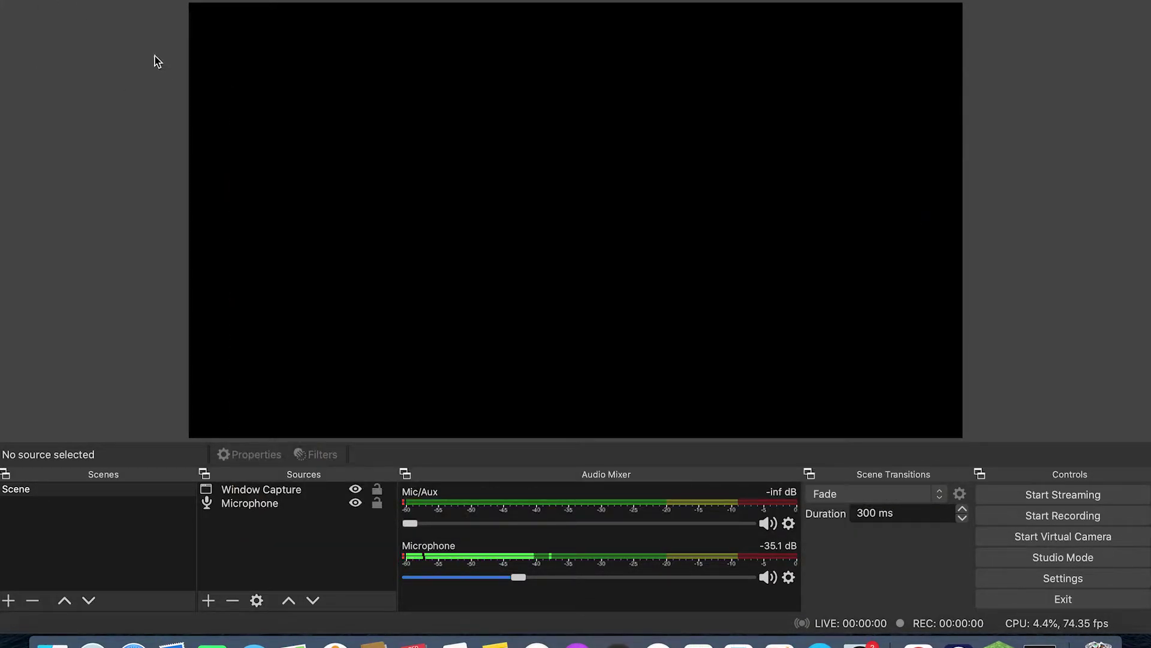
click(1039, 642)
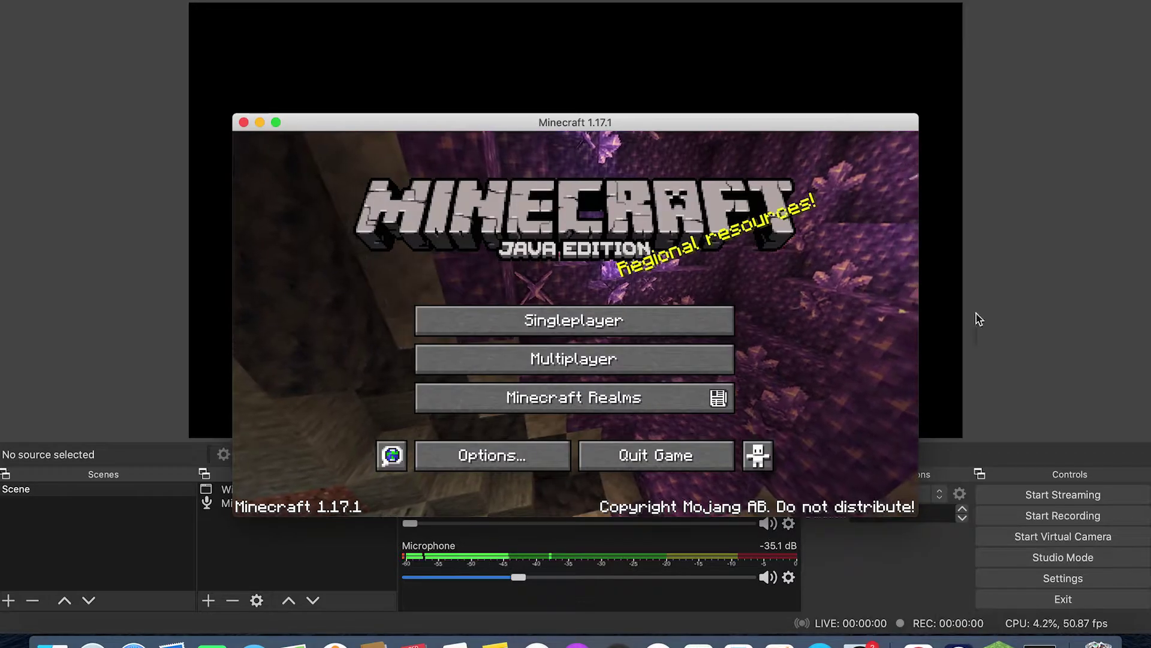
click(997, 304)
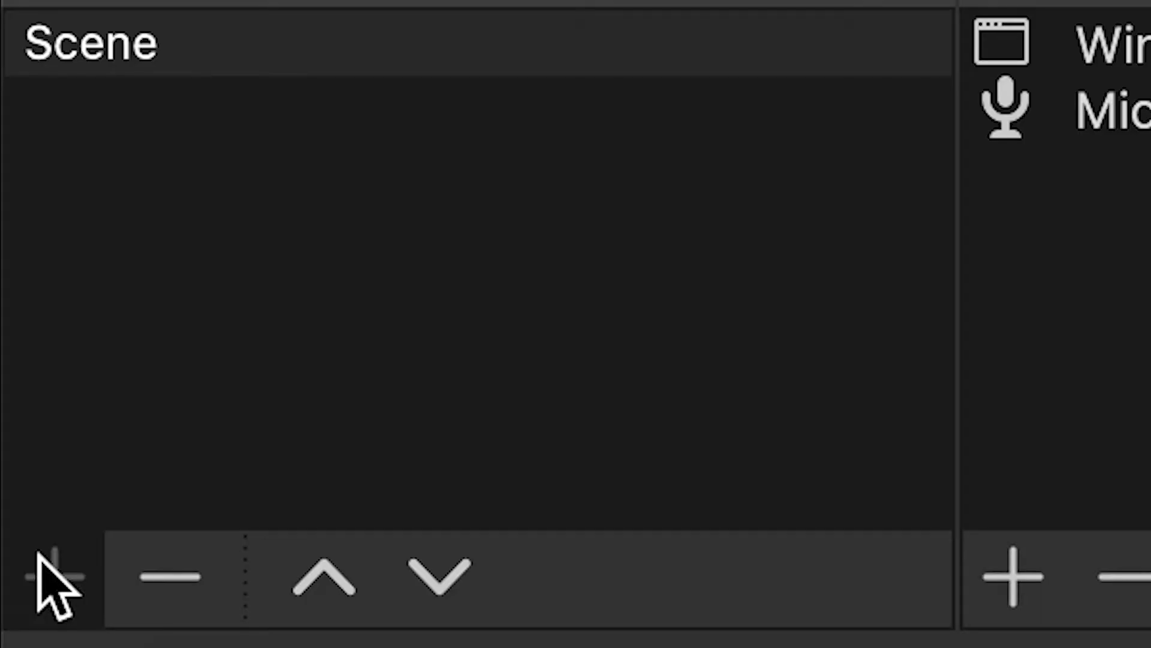
Add a new scene and enter the name 'Minecraft Tutorial'
click(9, 599)
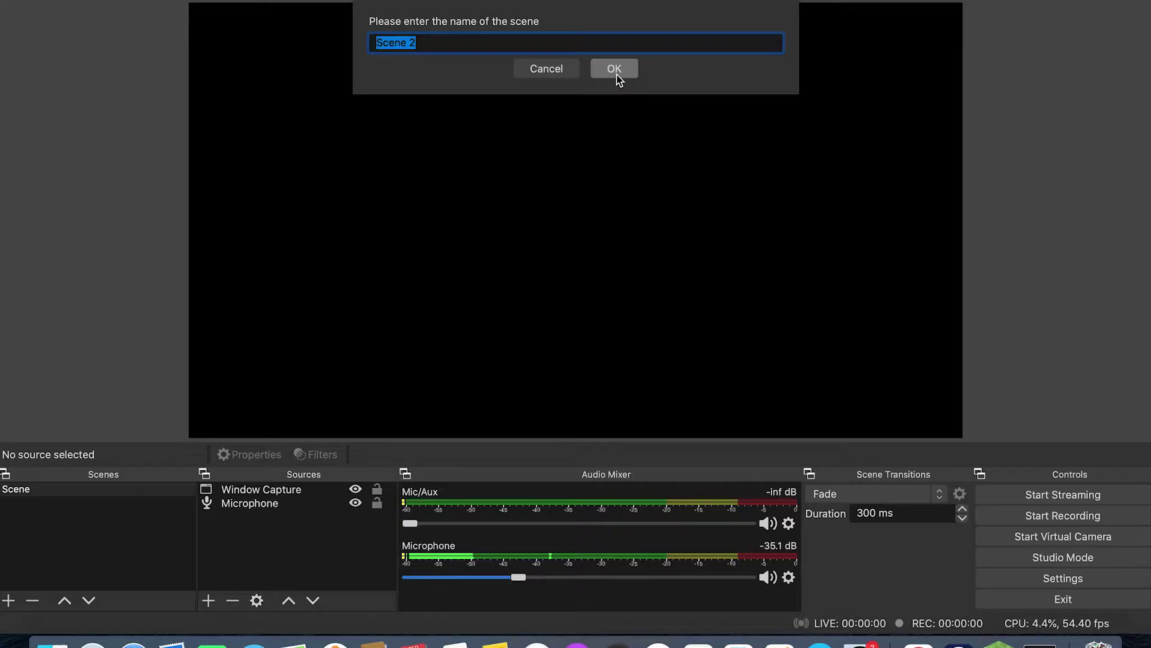
text(M)
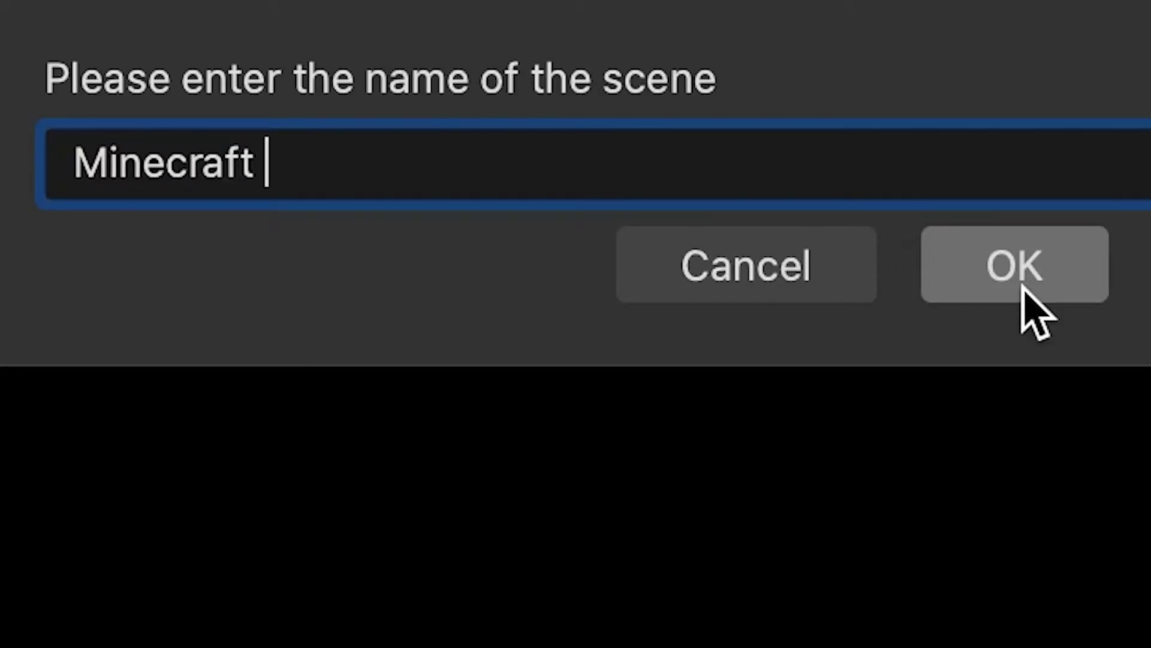
text(inecraft Tutoria)
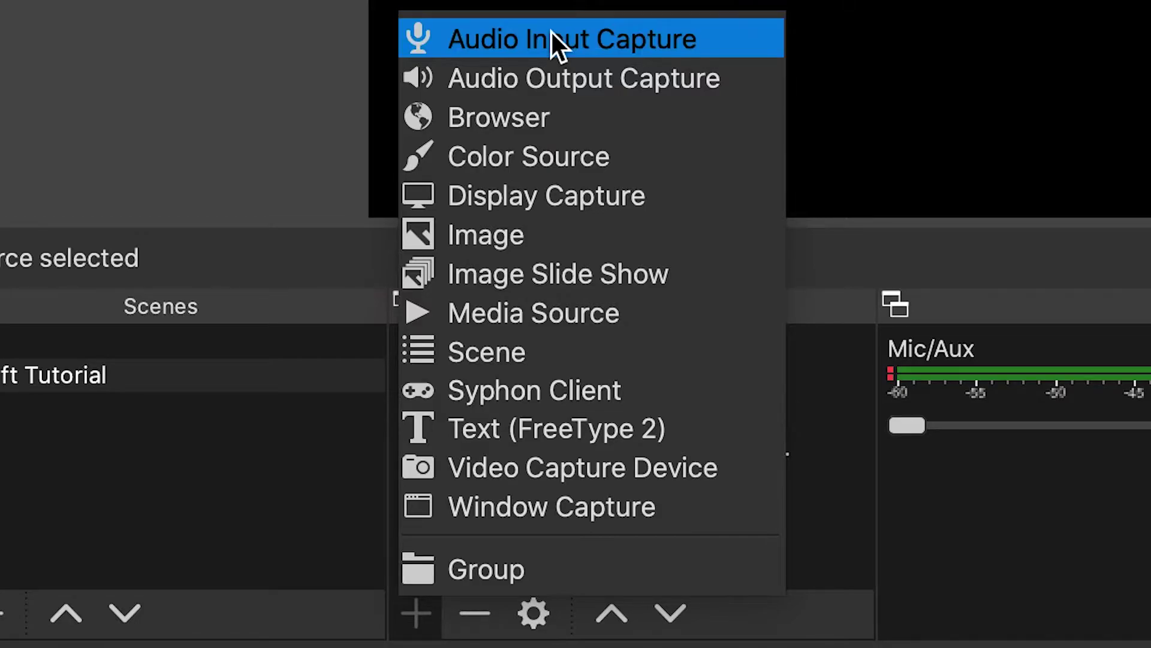
Add audio input 'Phone' using the Yeti Stereo Microphone, raising its volume to -22.8 dB
click(552, 38)
text(Mi)
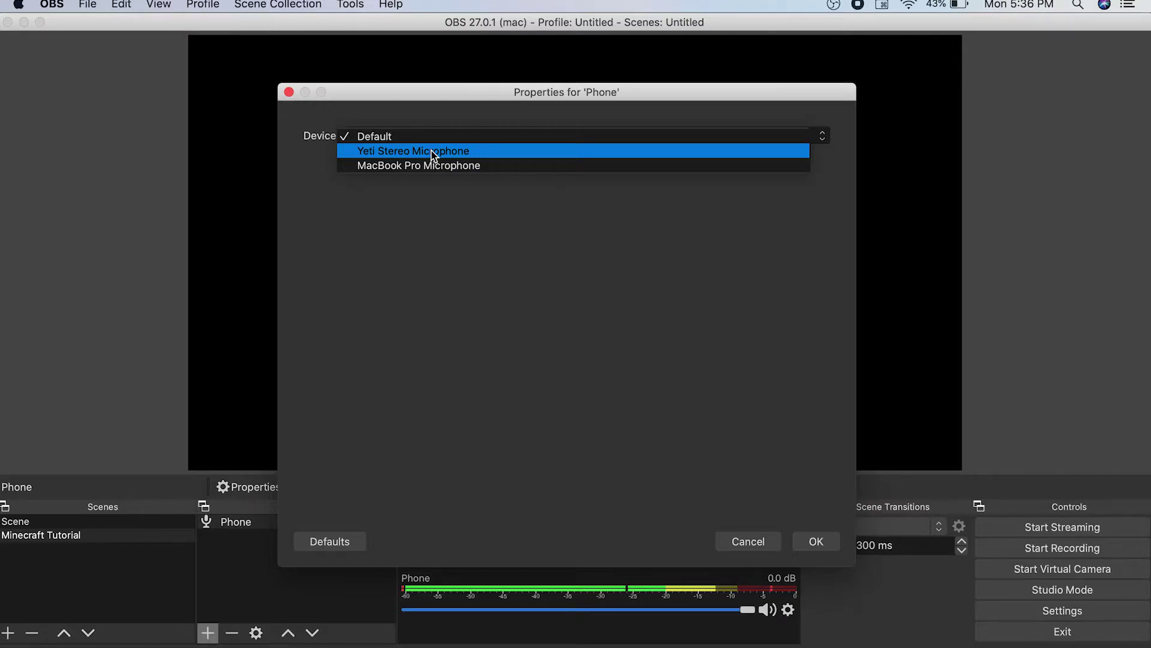
click(430, 150)
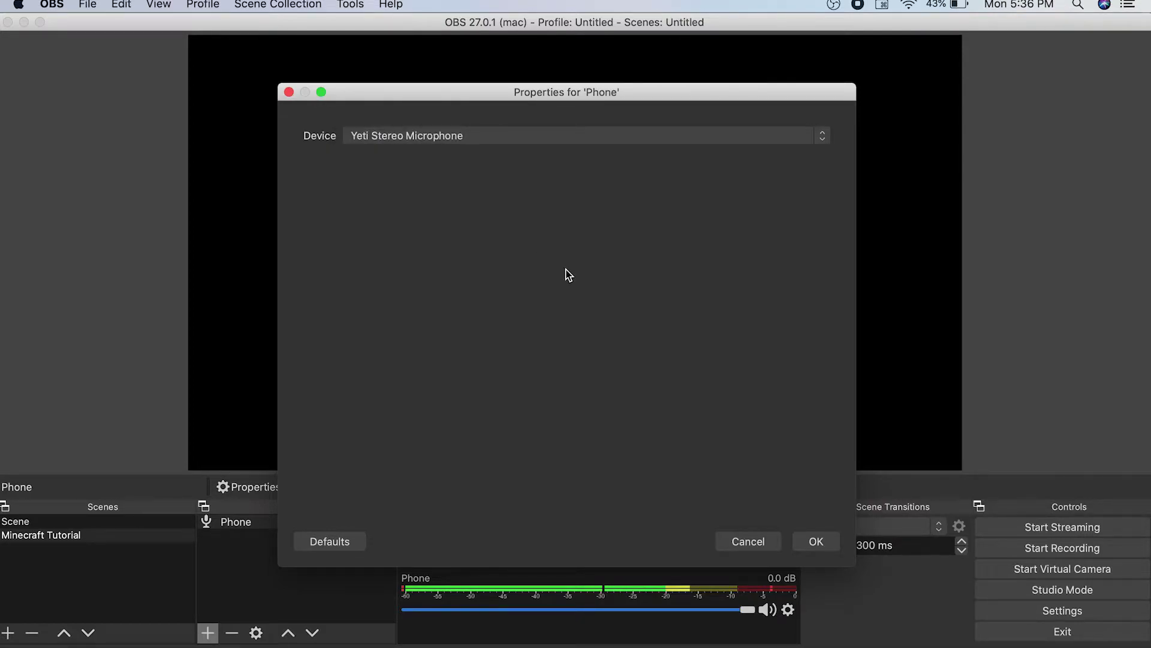
click(819, 542)
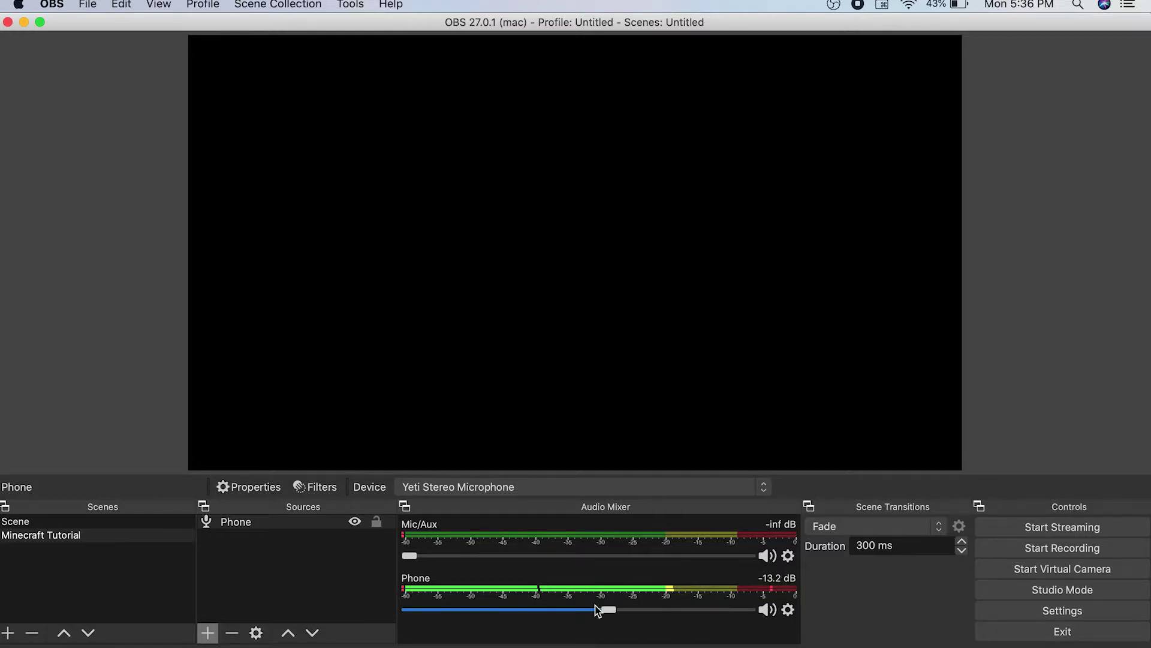
drag(544, 601, 561, 600)
Add a Window Capture source named 'Minecraf' after 'Minecraft Tutorial' was rejected as already in use
click(209, 632)
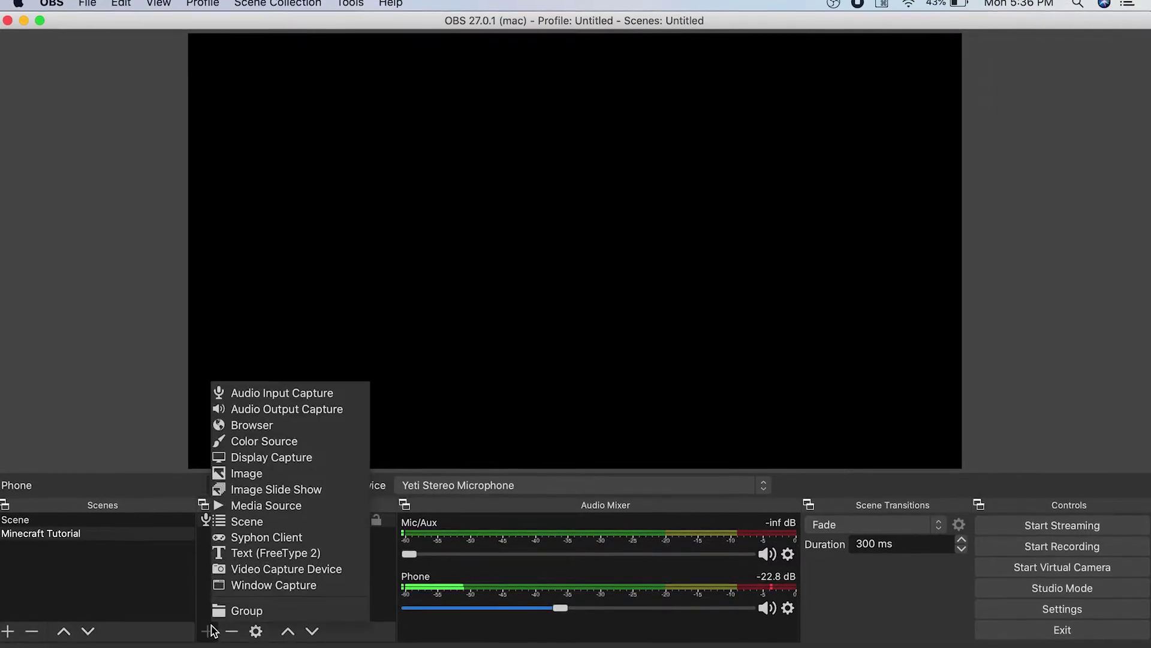
click(234, 577)
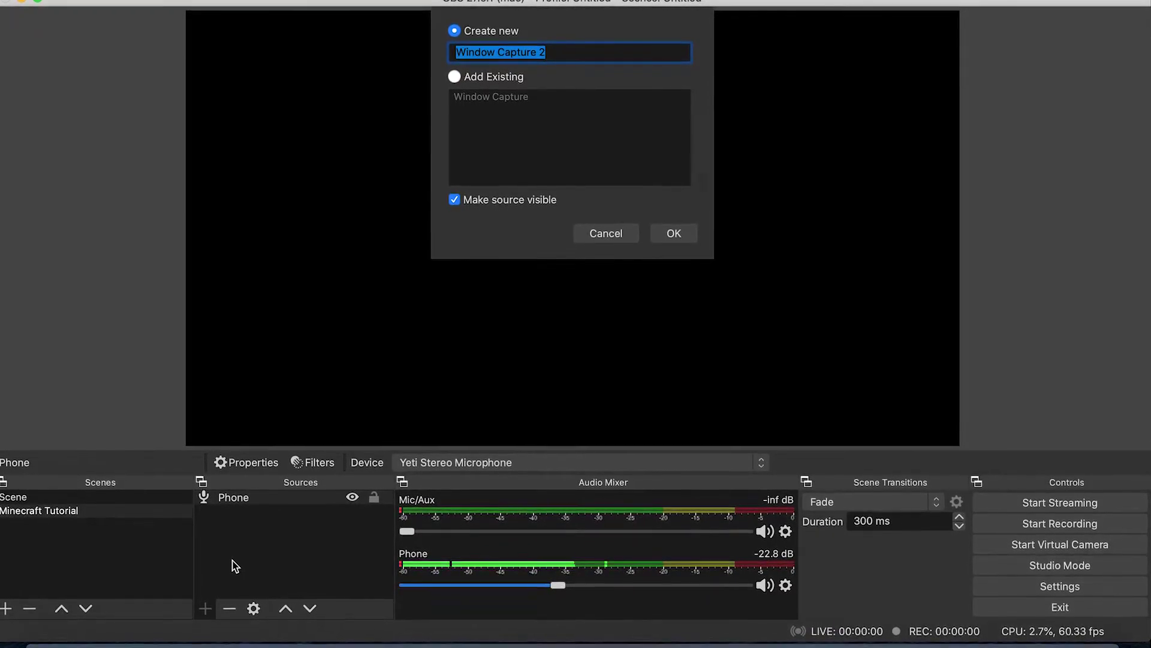
text(Minecraft)
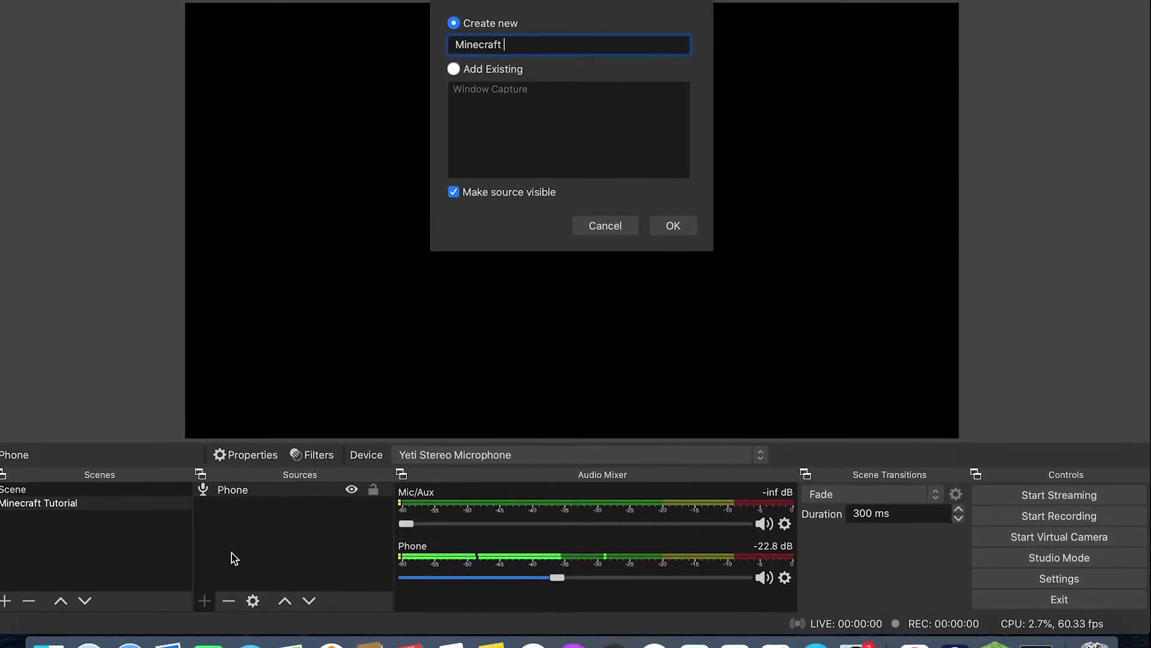
text( Tutorial)
key(Return)
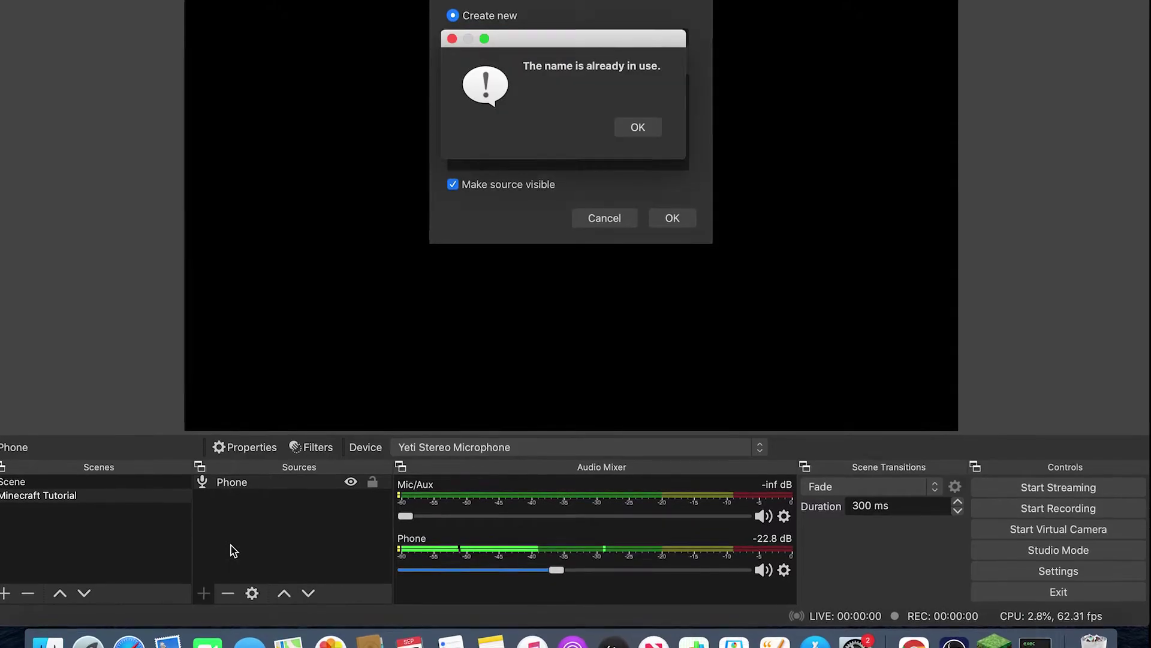
click(637, 125)
key(BackSpace)
key(BackSpace)
key(BackSpace)
key(BackSpace)
key(BackSpace)
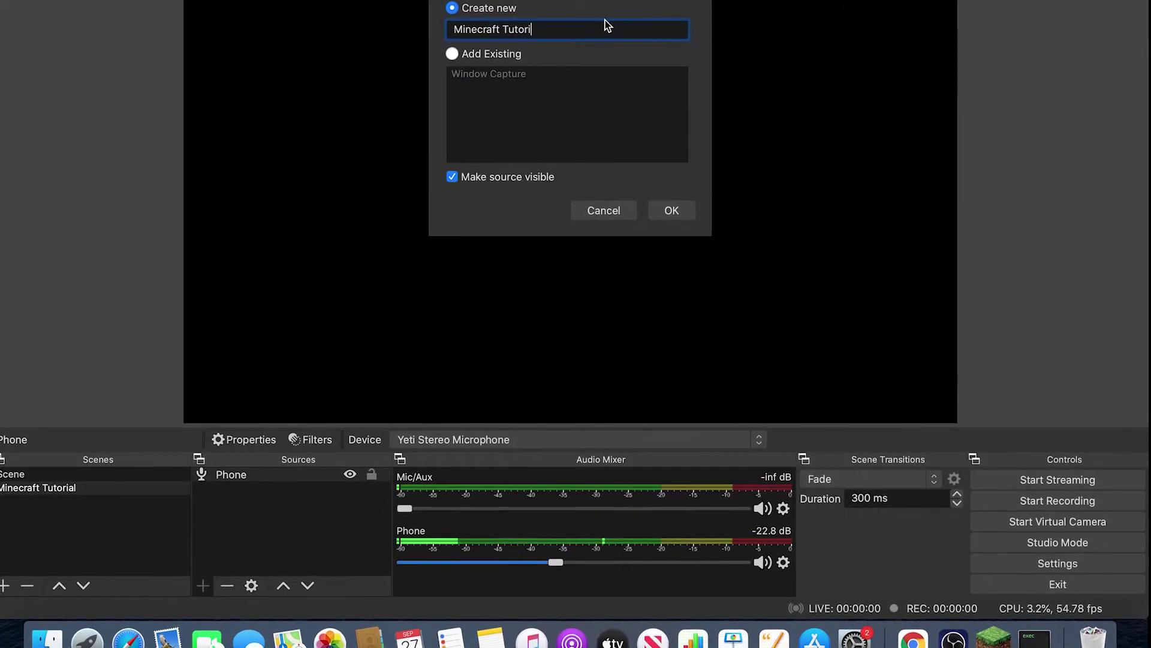
key(BackSpace)
key(BackSpace)
key(BackSpace)
key(BackSpace)
key(BackSpace)
key(Return)
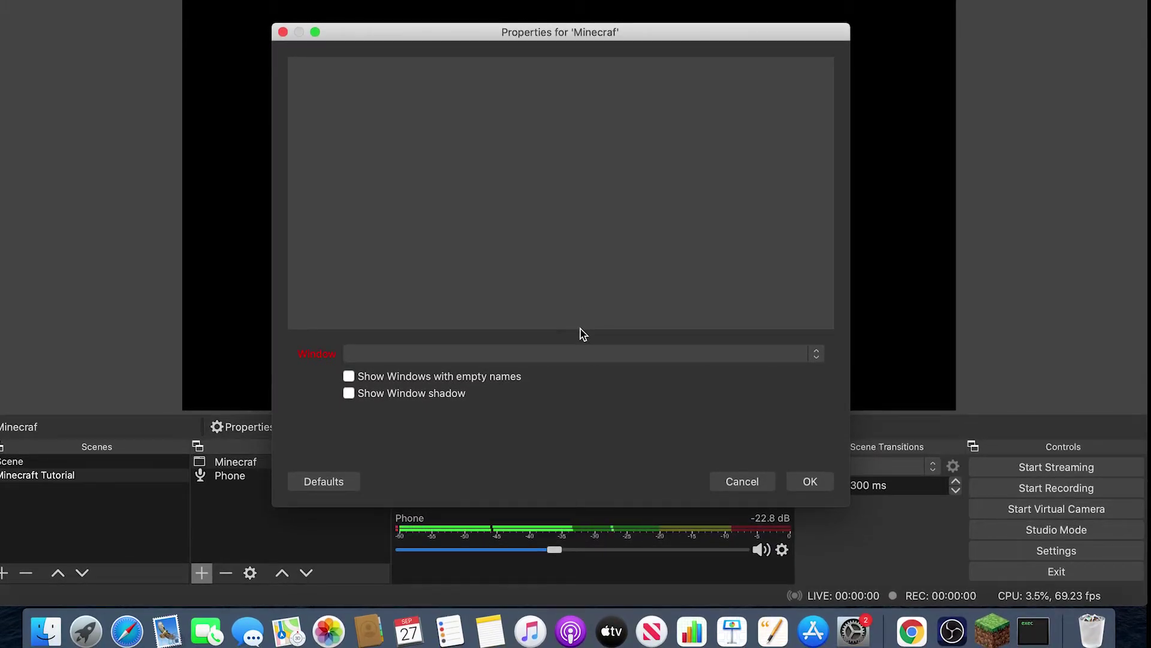
Select the Minecraf source, keep its pending settings, and list the windows available to capture
click(992, 629)
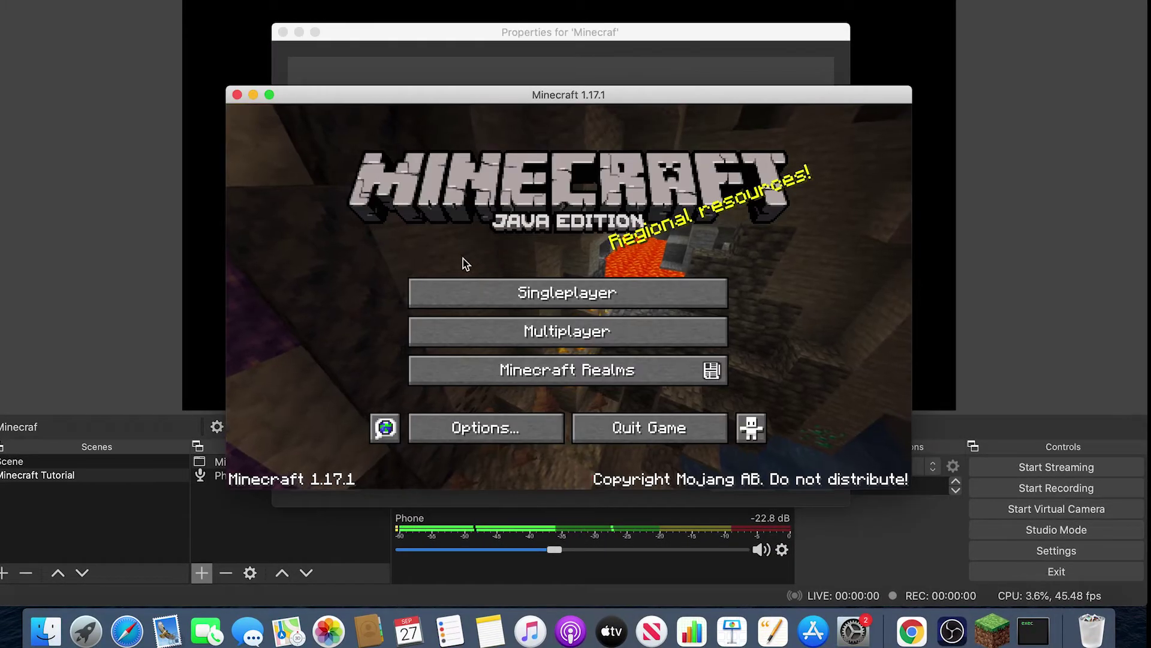
click(109, 126)
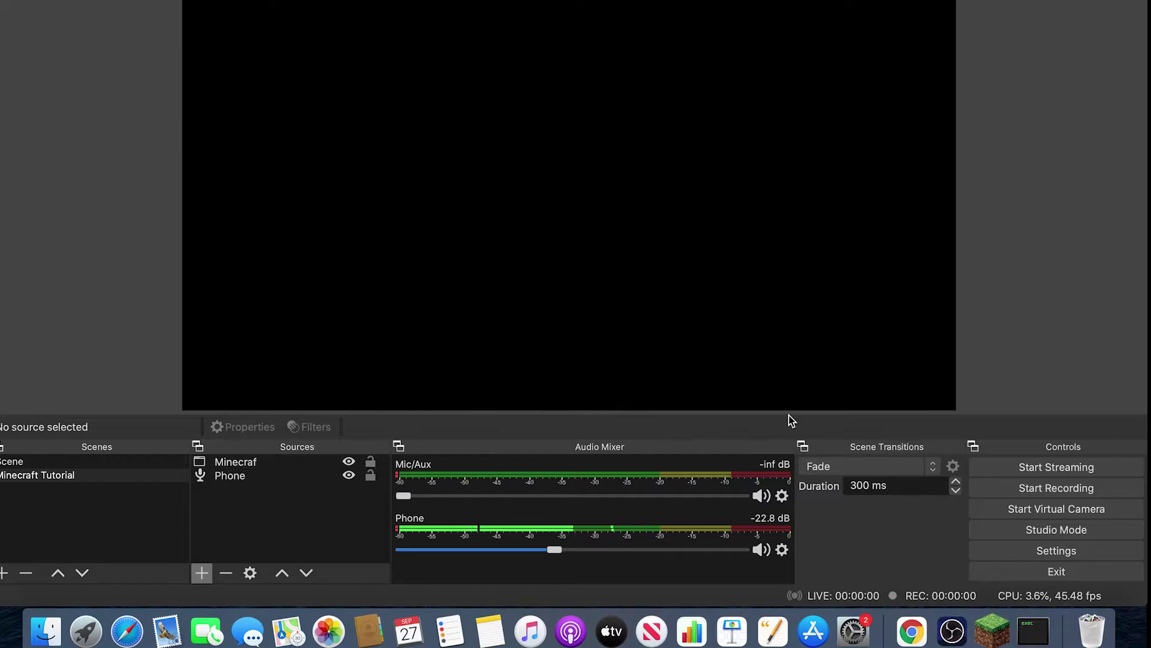
click(306, 462)
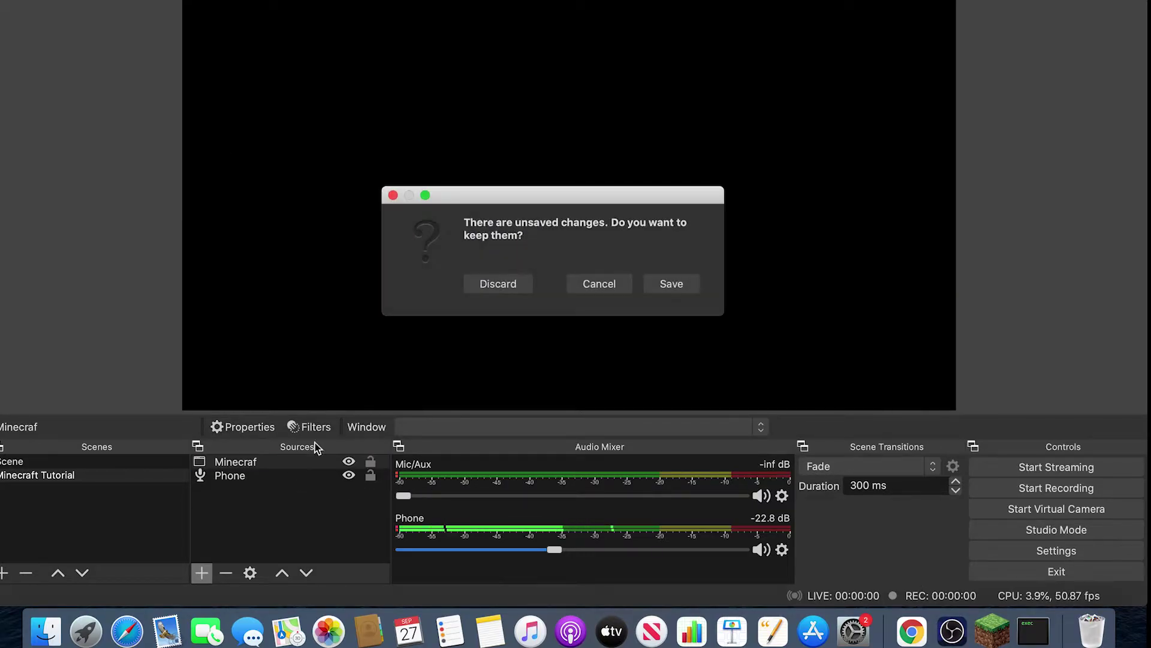
click(652, 286)
click(506, 355)
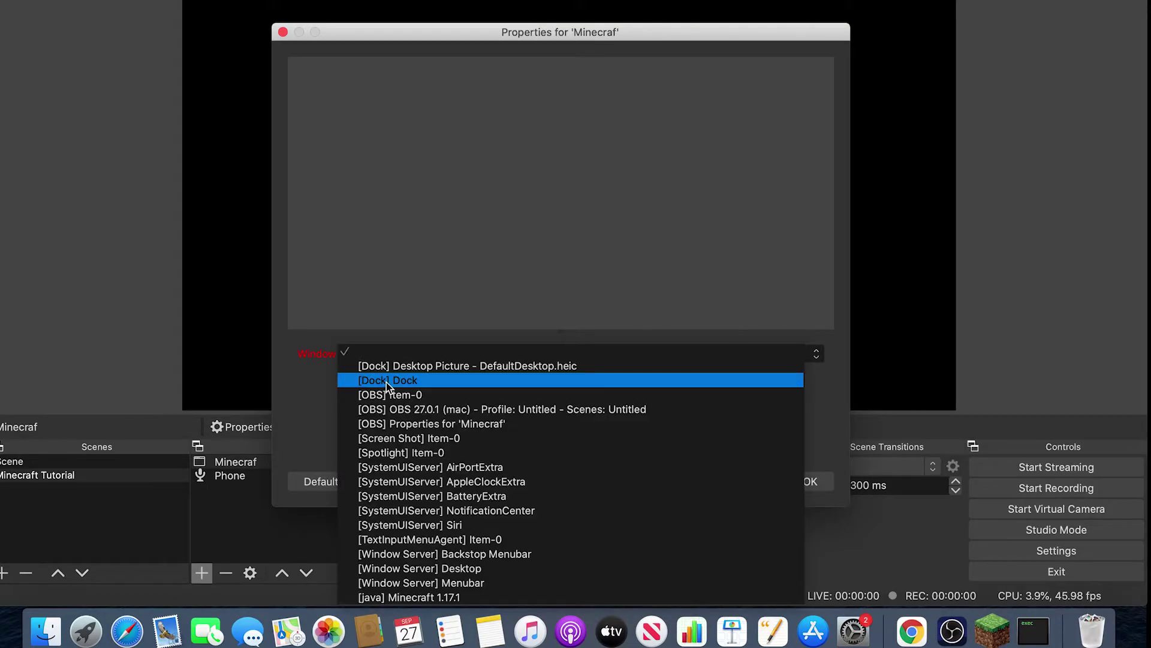
Set the Minecraf source to capture the '[java] Minecraft 1.17.1' window and confirm
click(460, 599)
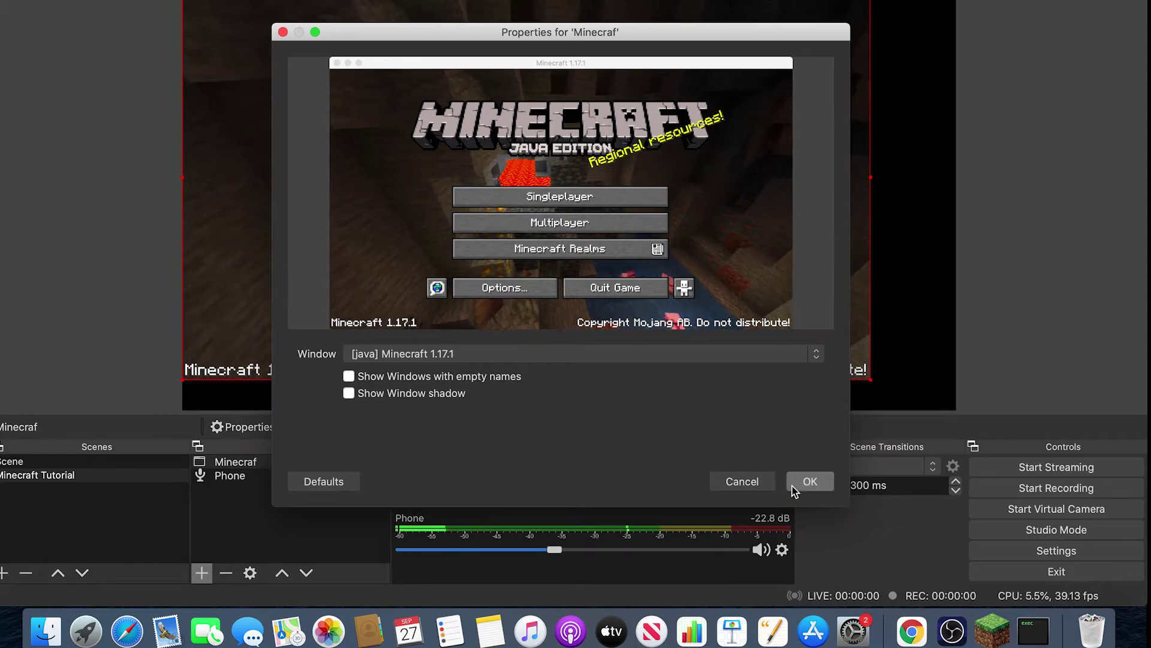
click(810, 481)
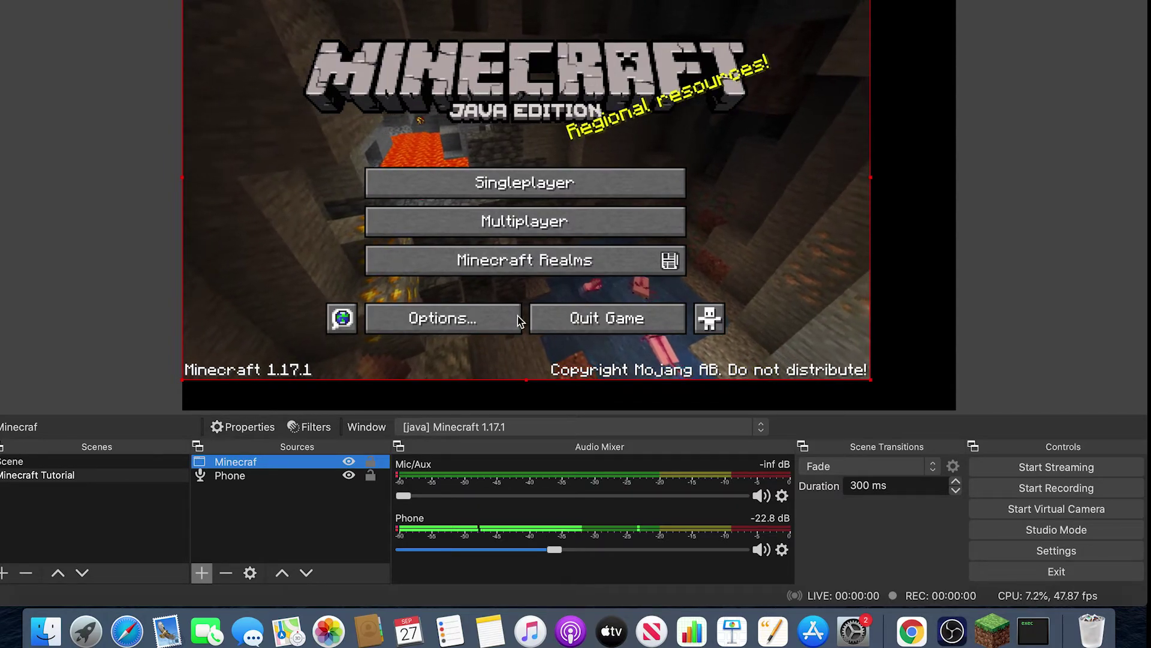
Make Minecraft full screen with F11, return to OBS, and deselect the capture in the preview
click(1034, 631)
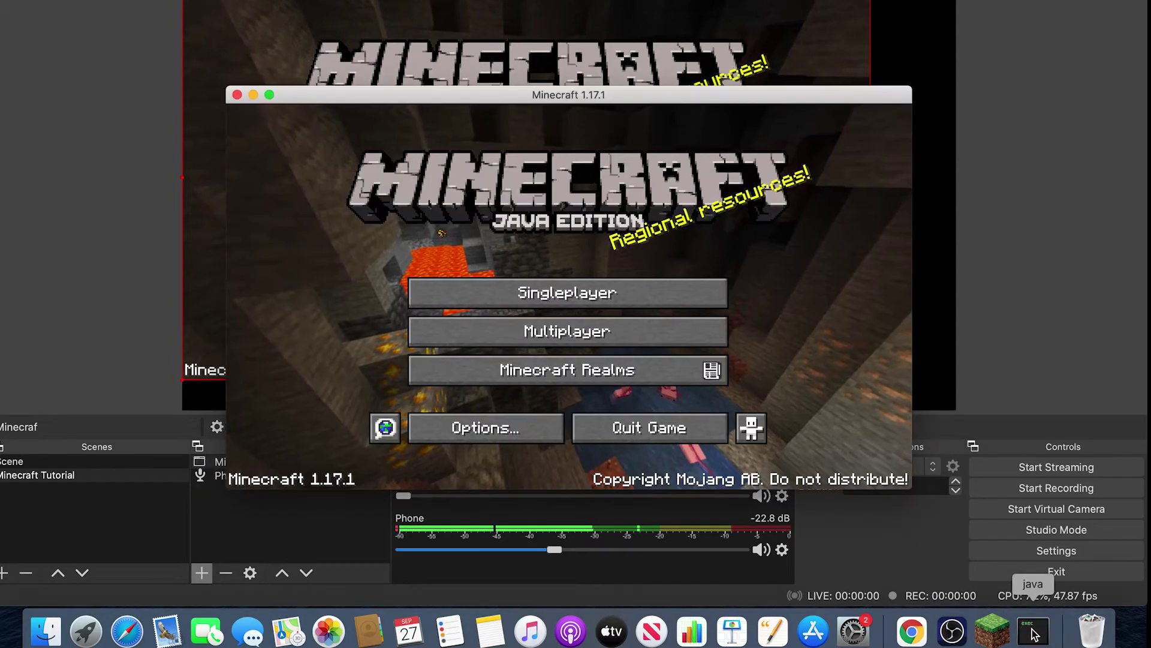
key(F11)
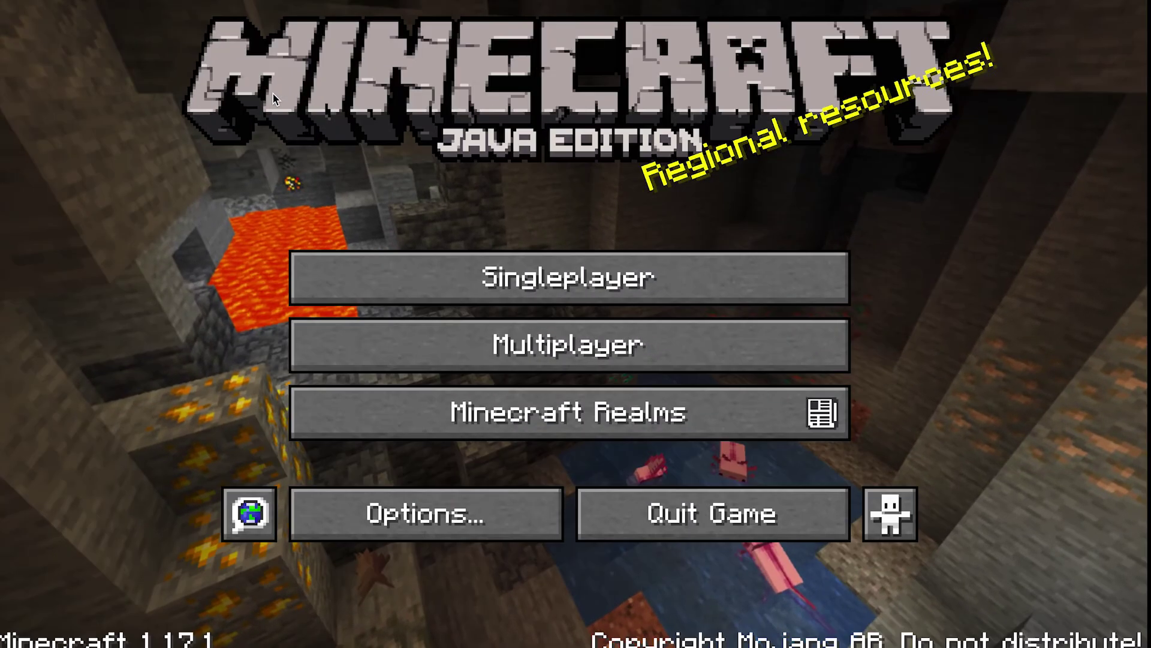
key(ctrl+Left)
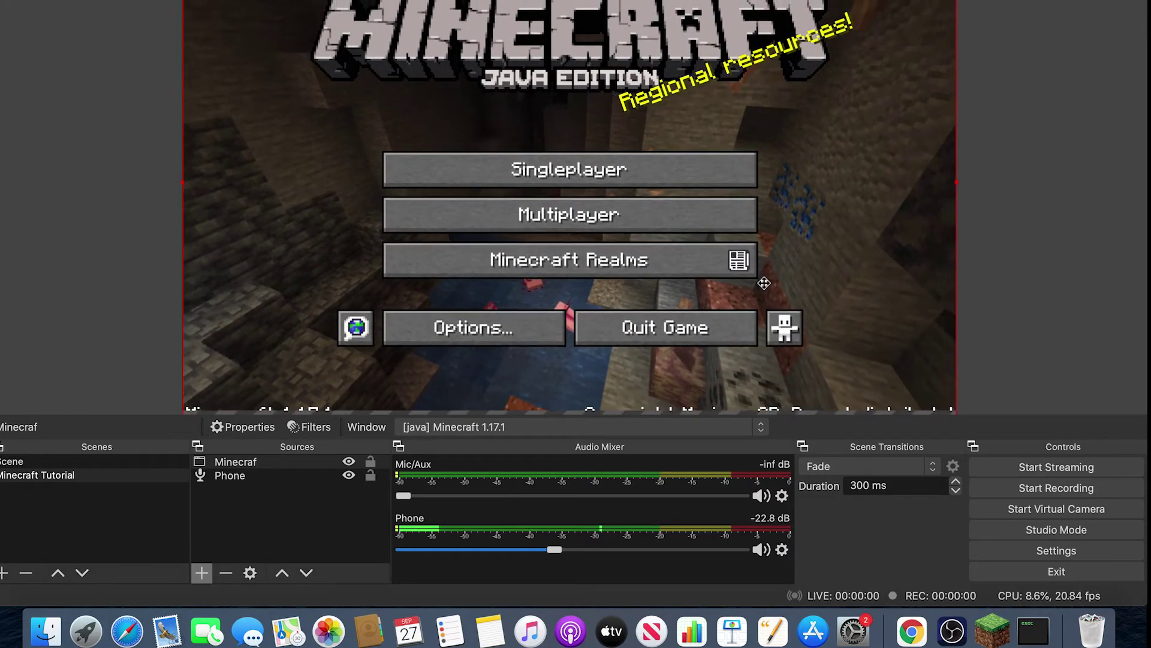
click(1054, 264)
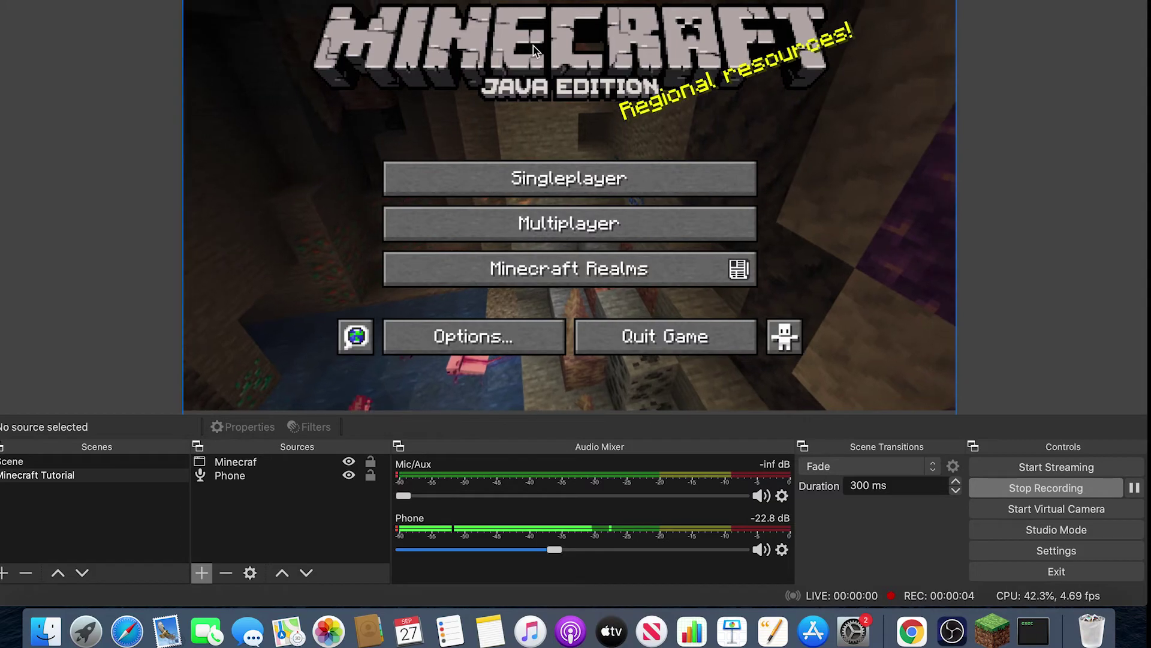
click(1044, 489)
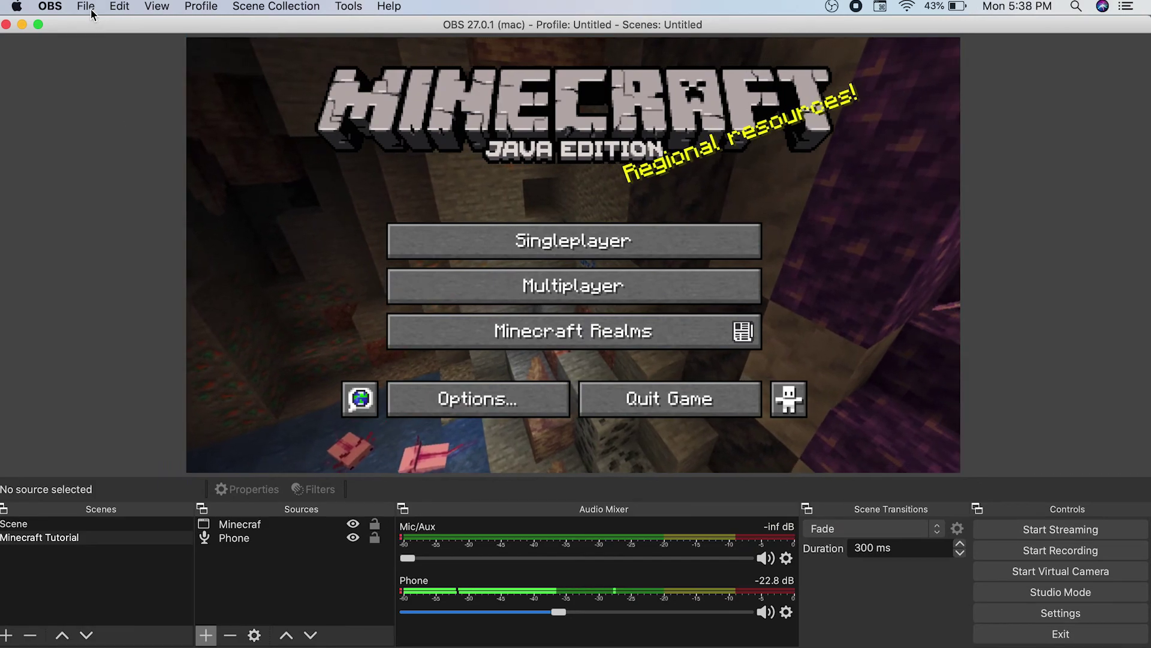
Show recordings in Finder, drag the five Movies video files to the Trash, and close the window
click(86, 6)
click(93, 26)
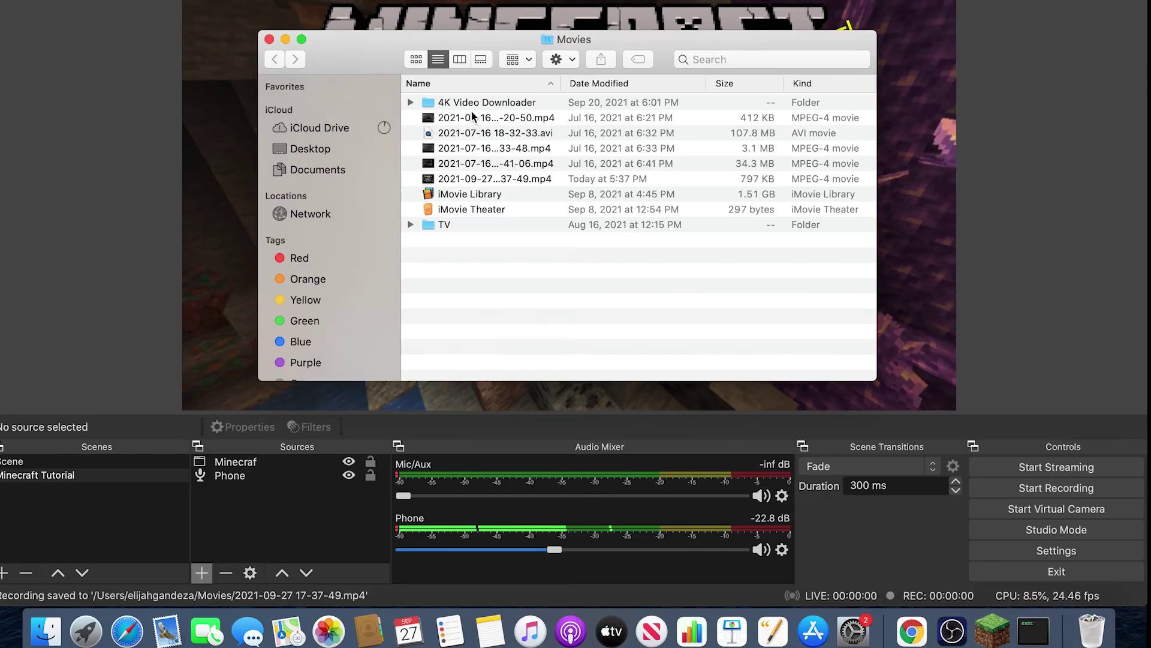
click(473, 117)
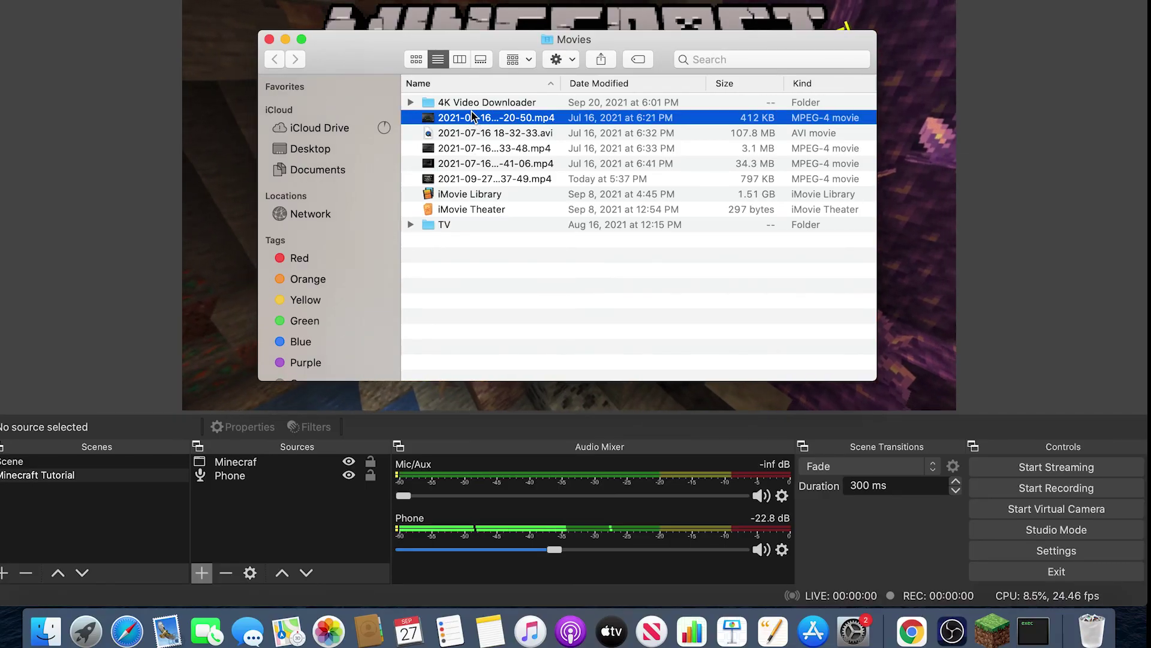
key(shift+Down)
key(shift+Down)
key(shift+Down)
key(shift+Down)
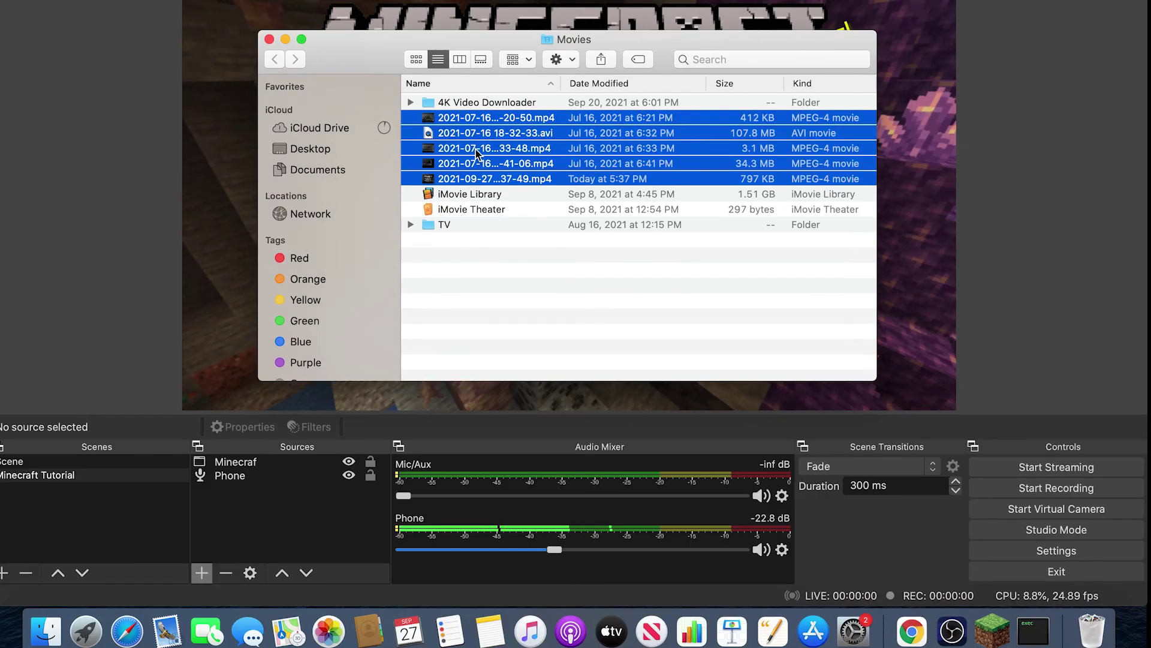
drag(474, 151, 1112, 620)
click(269, 39)
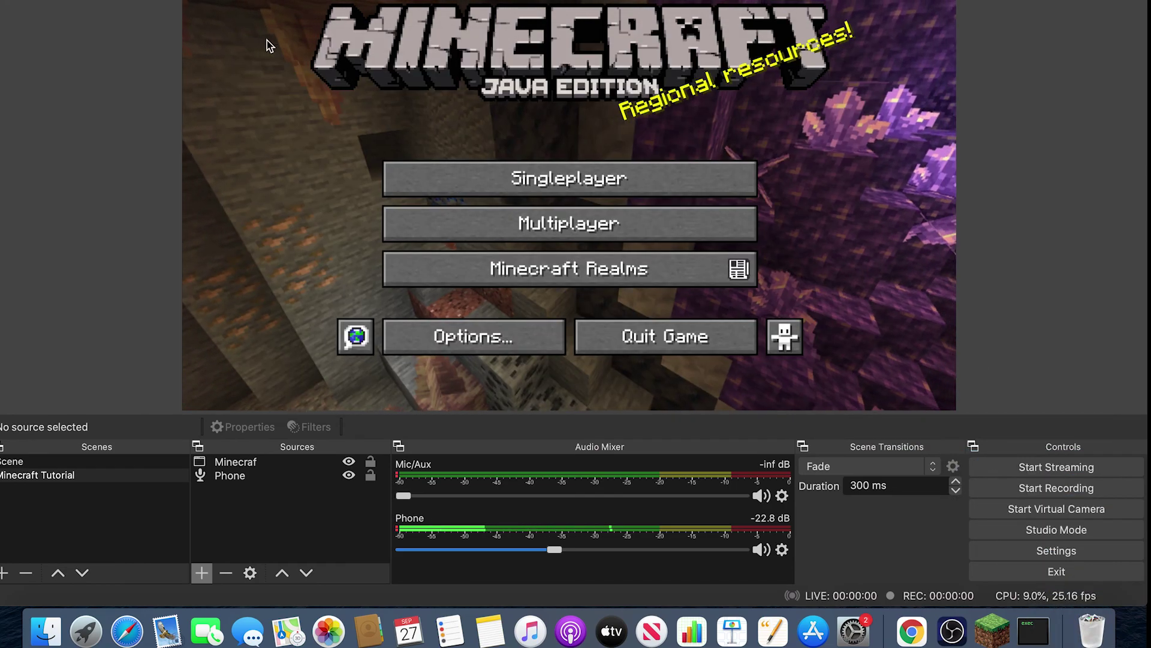